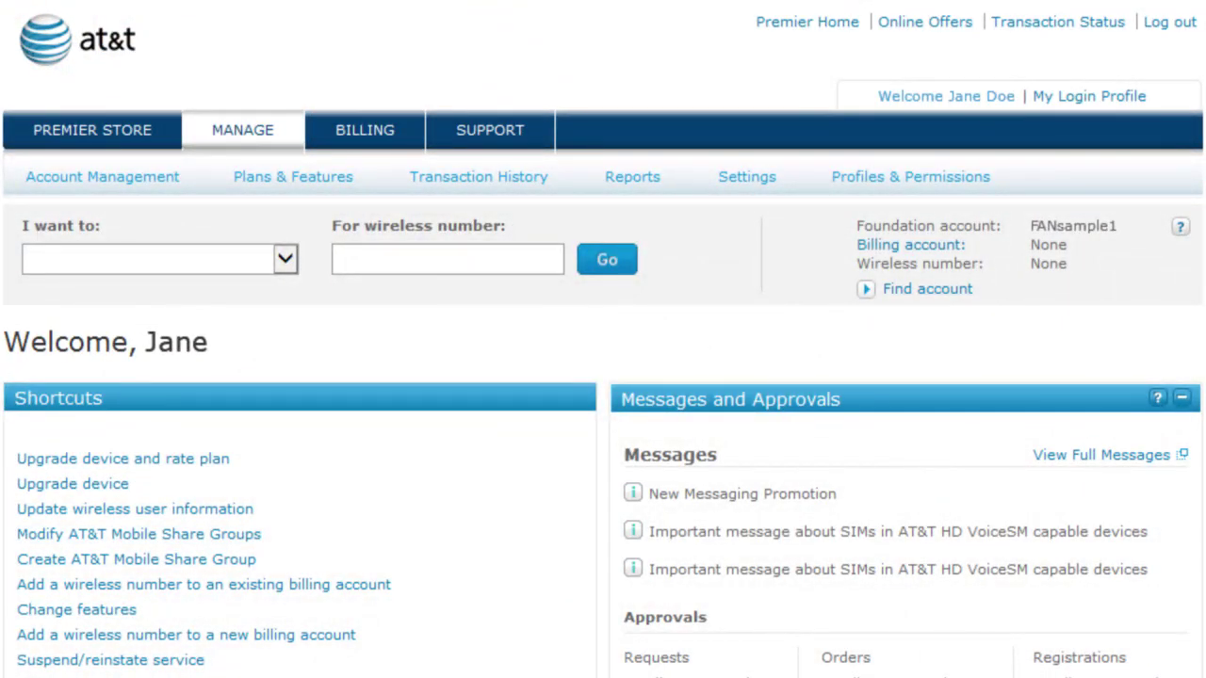
Start an Upgrade Eligibility Report request from Request Reports and reveal the Select Wireless Users options.
mouse_move(637, 184)
click(664, 220)
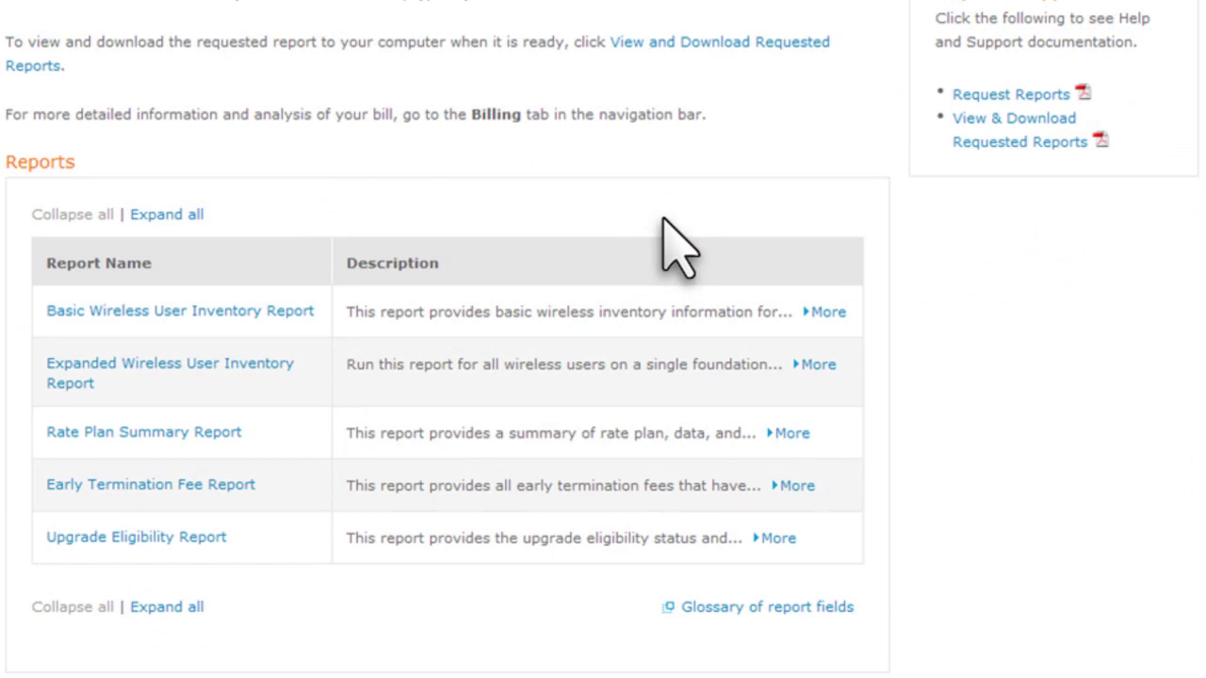
click(156, 539)
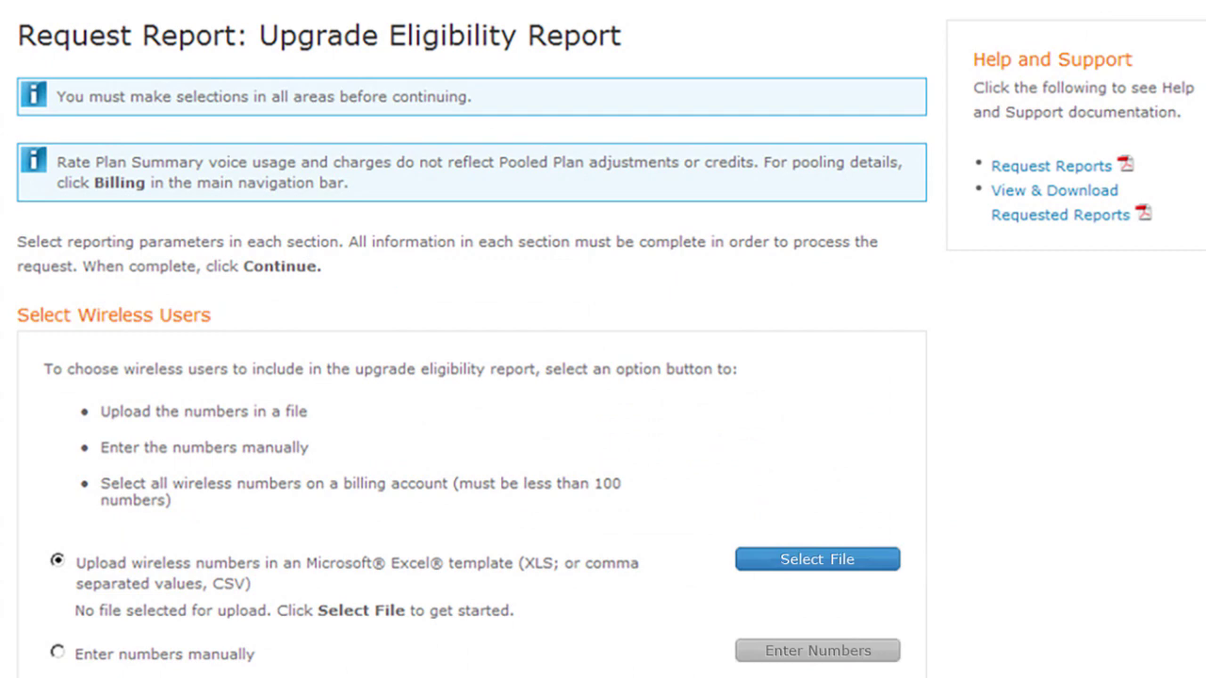
scroll(603, 340, down, 1)
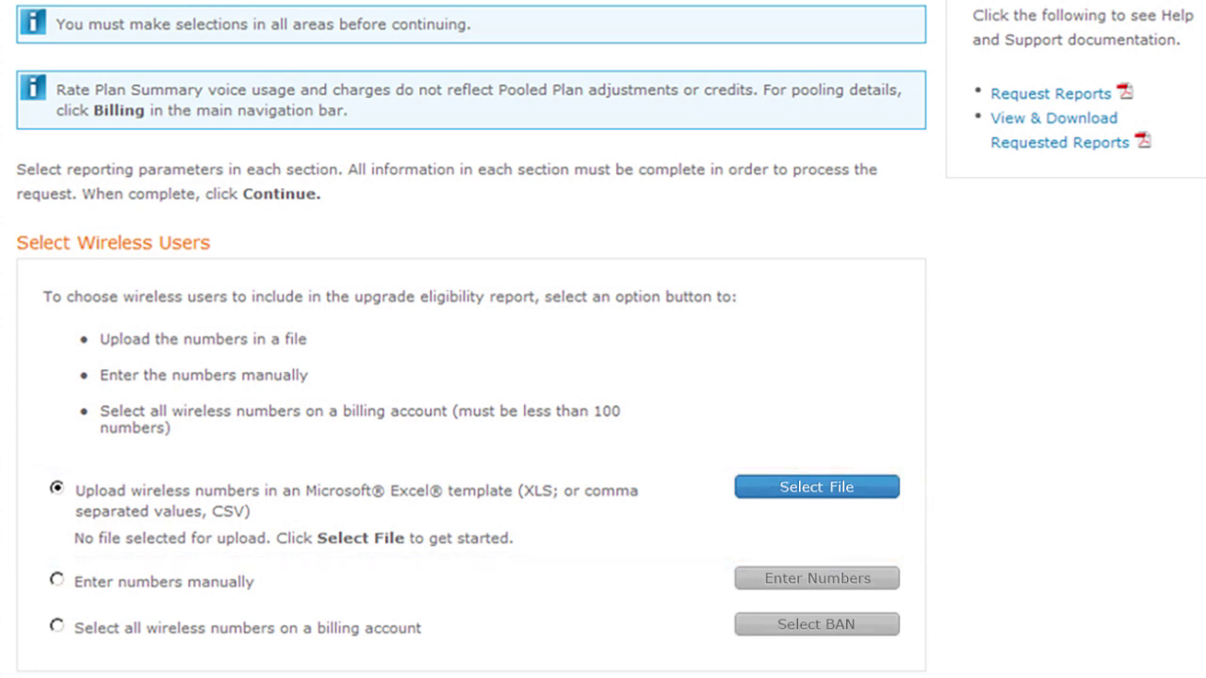
Choose manual entry of wireless numbers and open the number entry list.
click(56, 579)
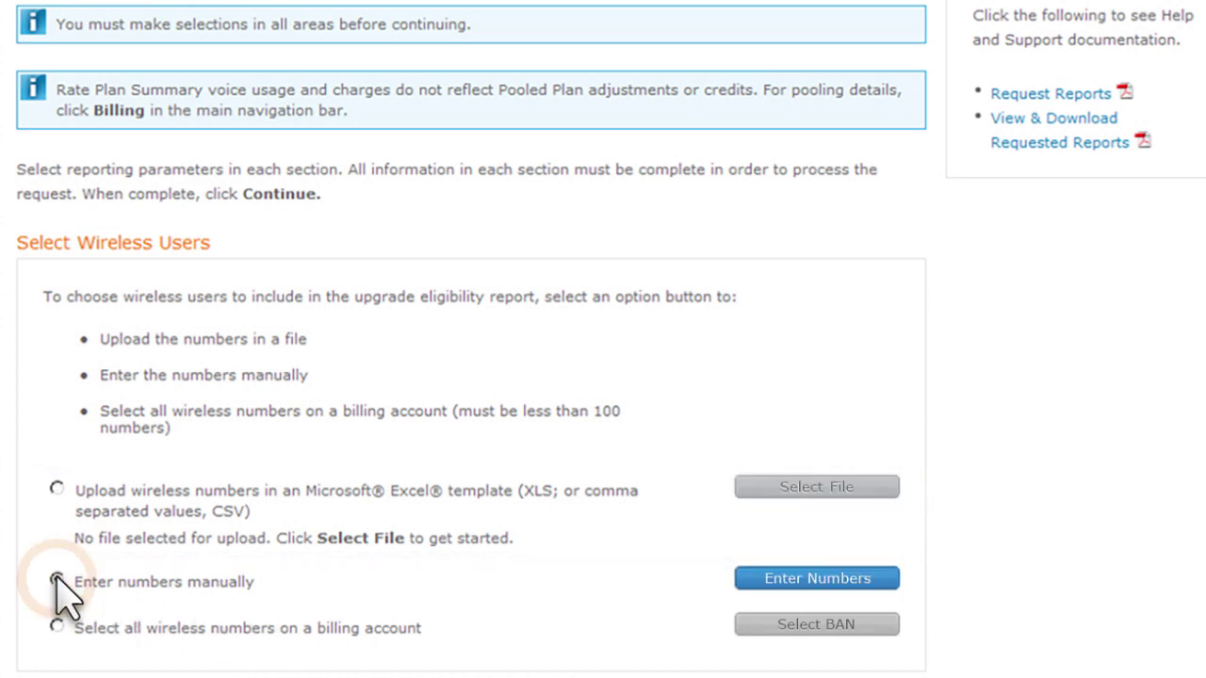
click(817, 578)
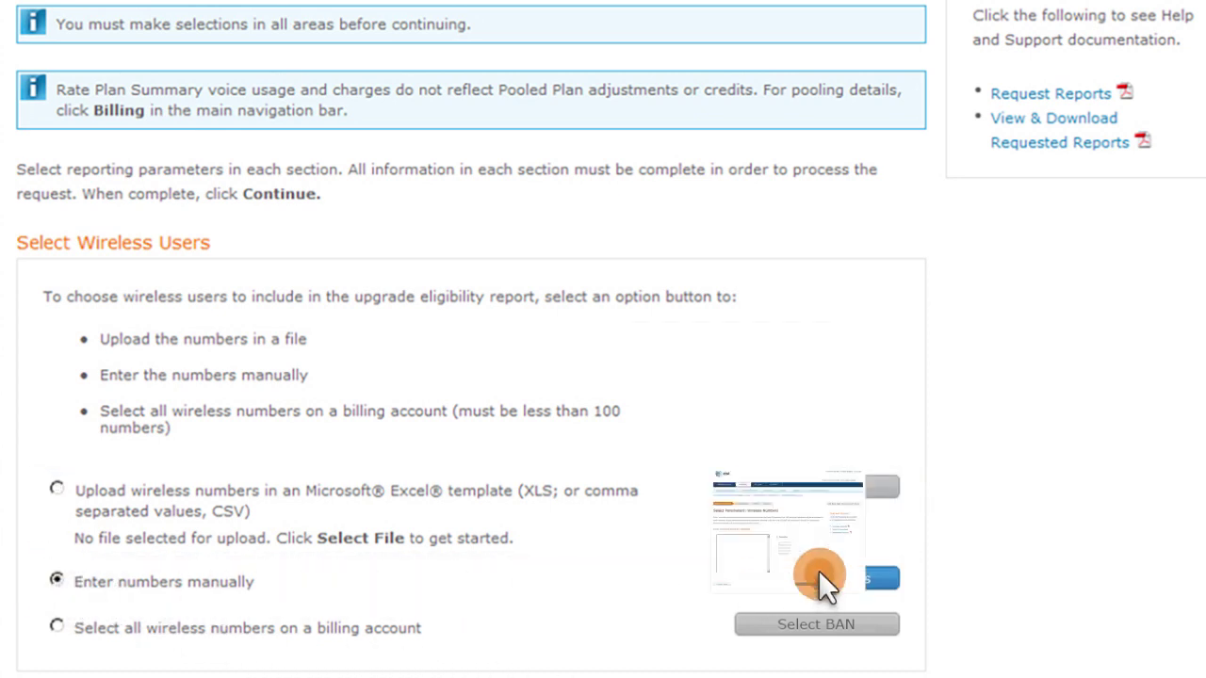
click(450, 441)
text(330-555-1111)
key(Return)
text((330)555-2222)
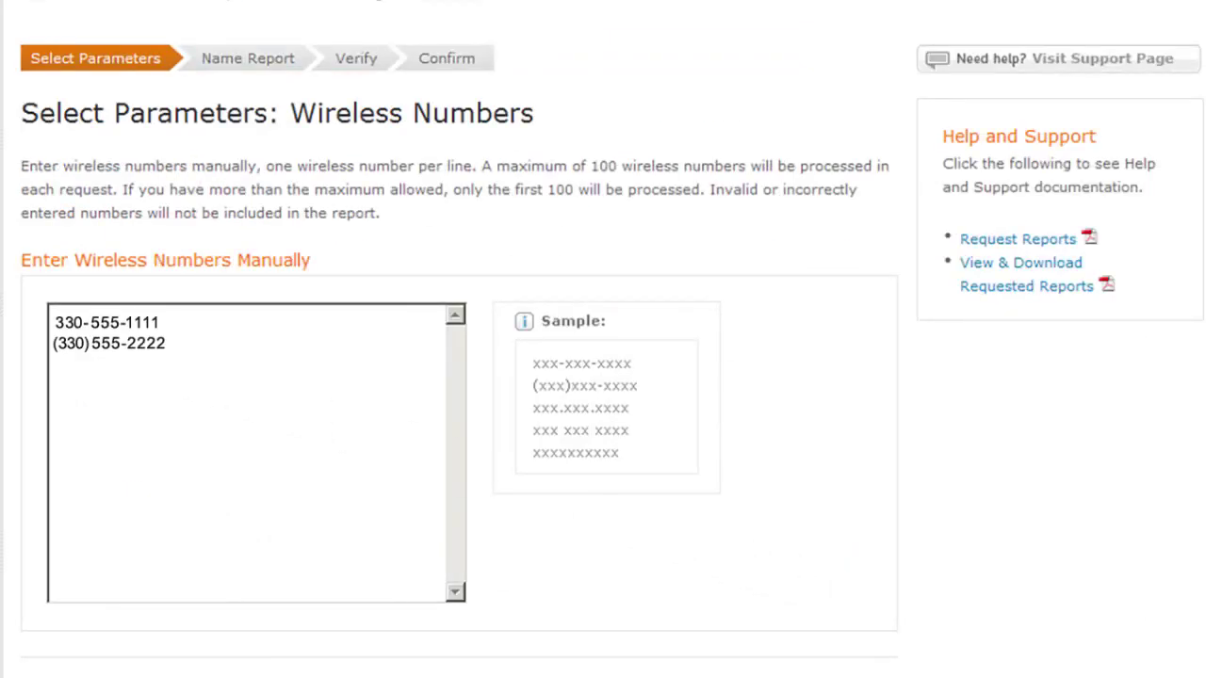
key(Return)
text(330 555 3333)
key(Return)
text(330 555 4444)
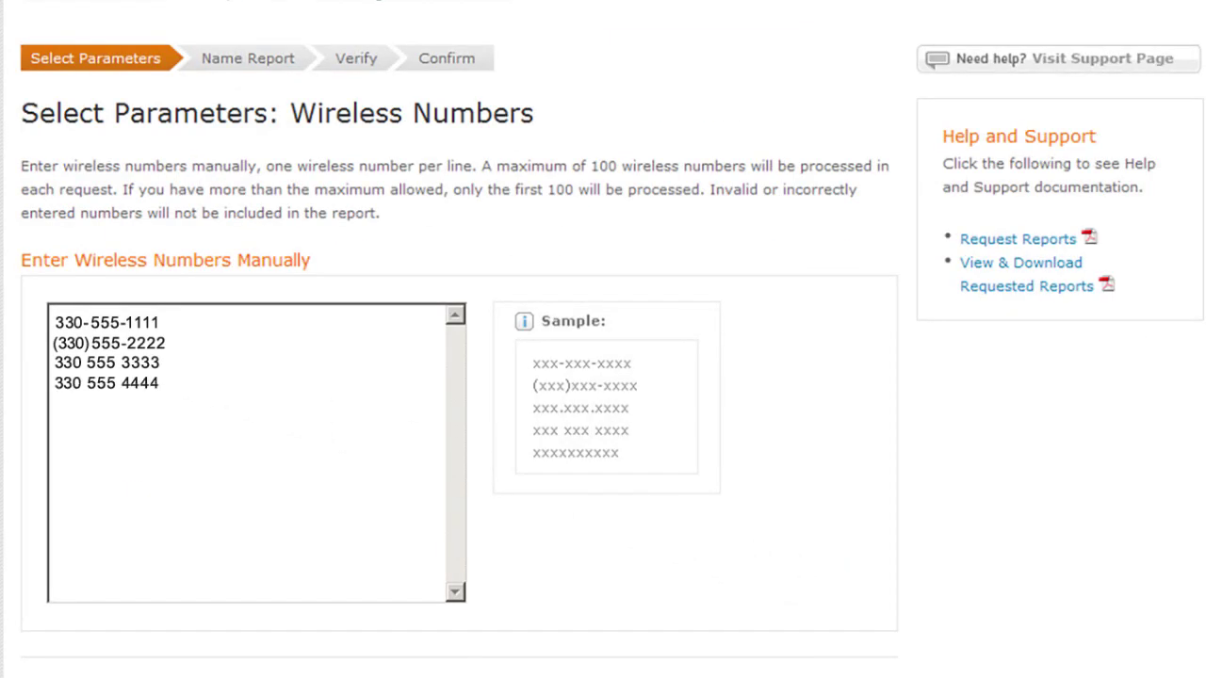
key(Return)
text(3305555555)
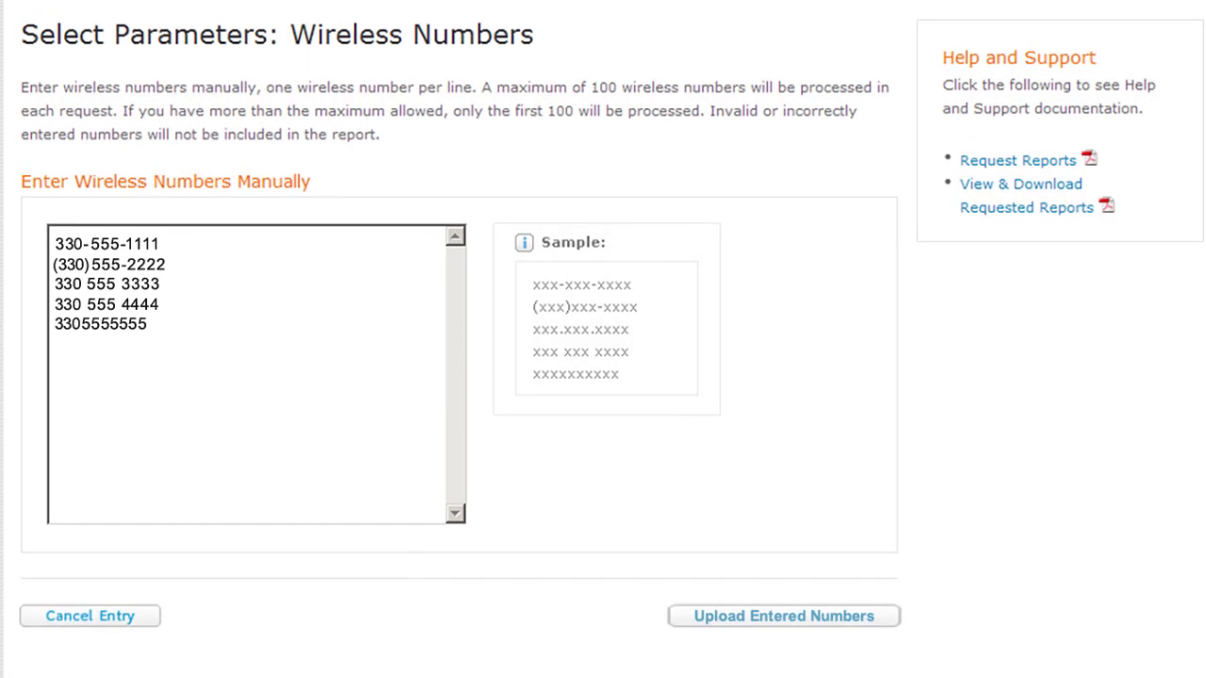
click(85, 617)
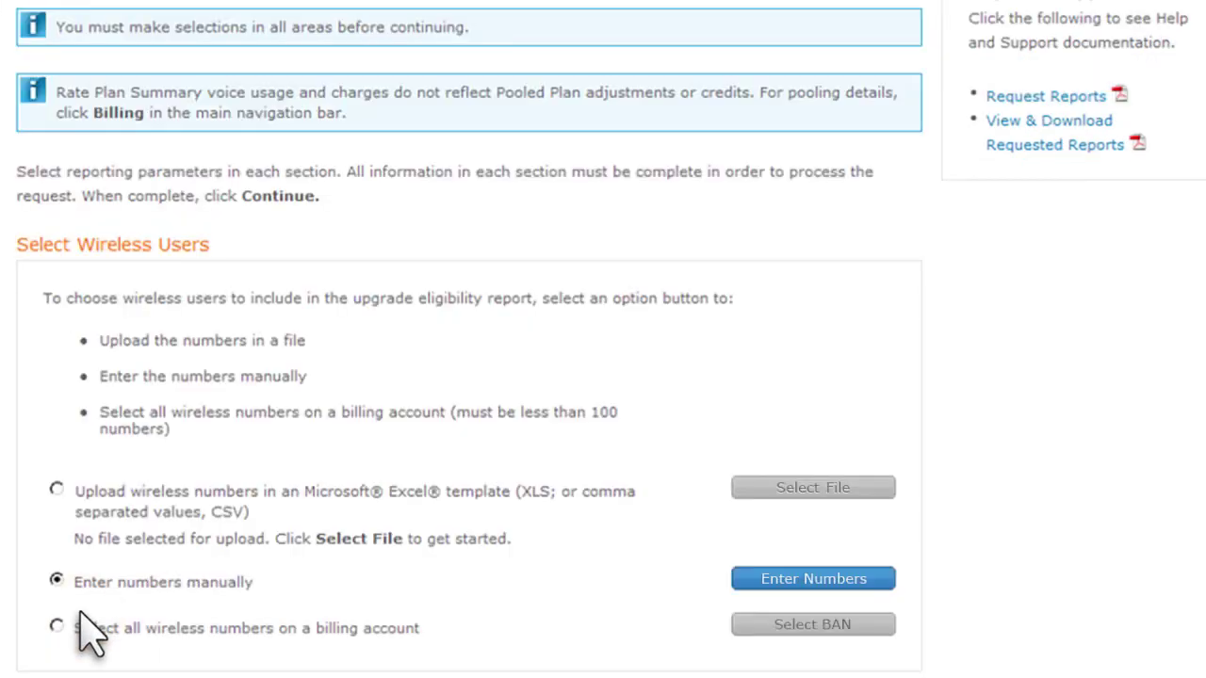
Switch to file upload and open the Bulk Upgrade Eligibility Excel template in Excel.
click(57, 490)
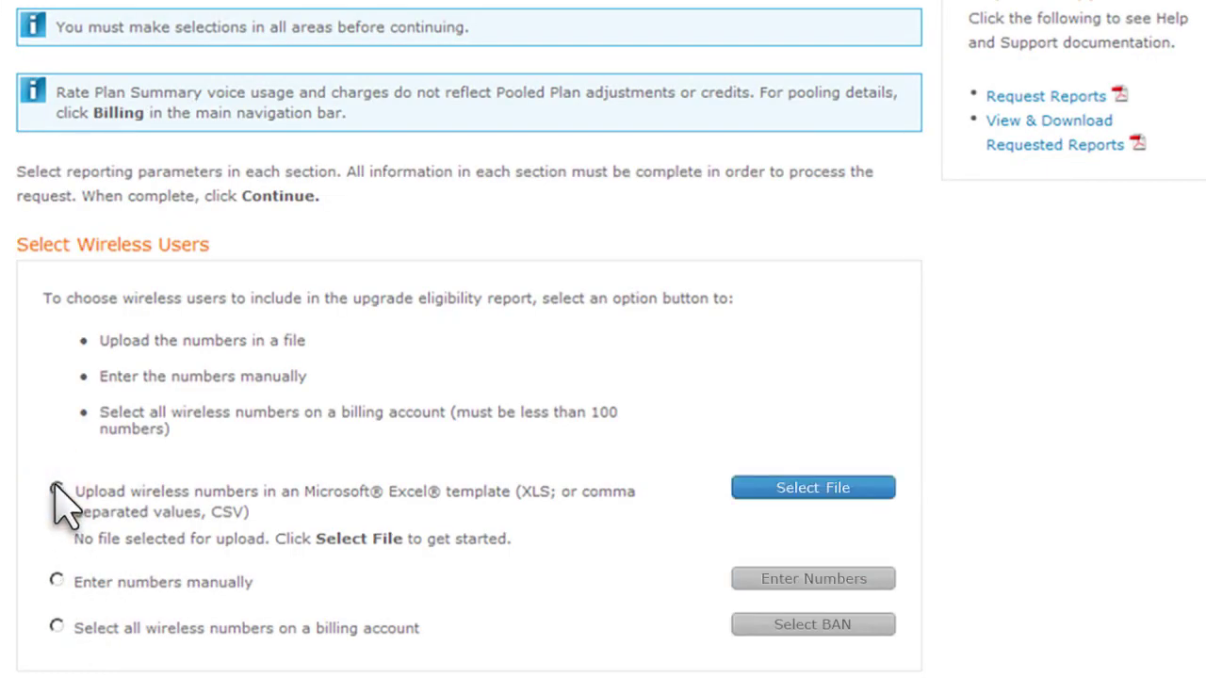
click(812, 489)
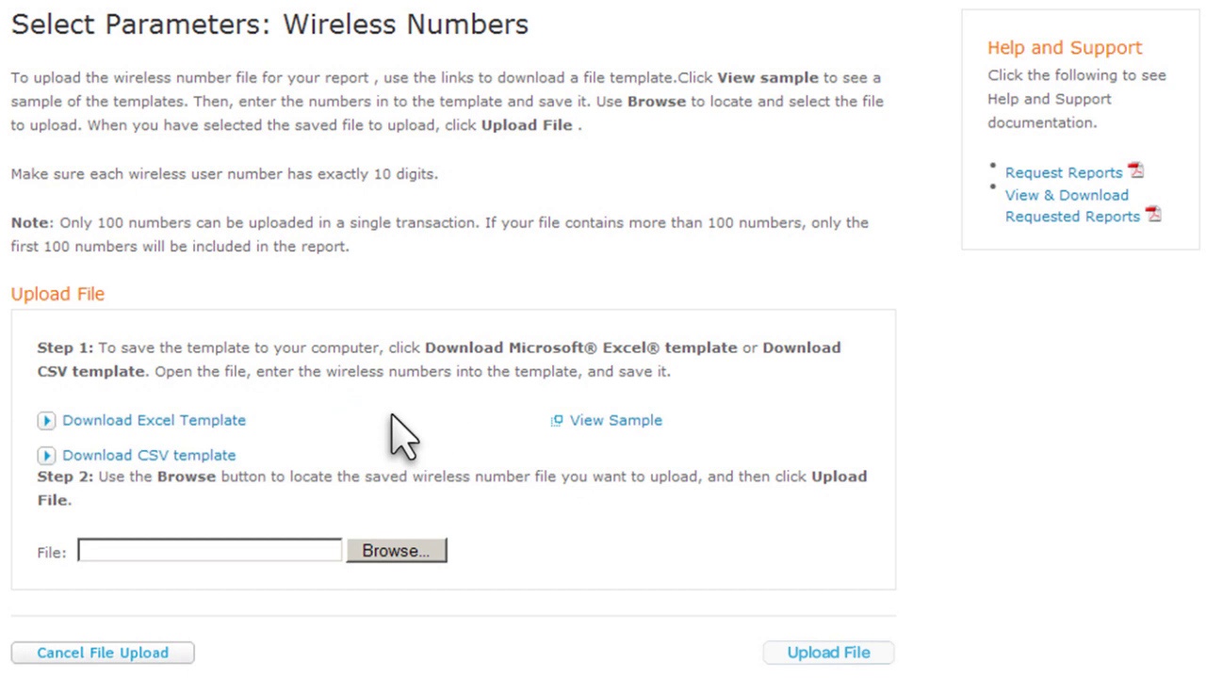
click(158, 421)
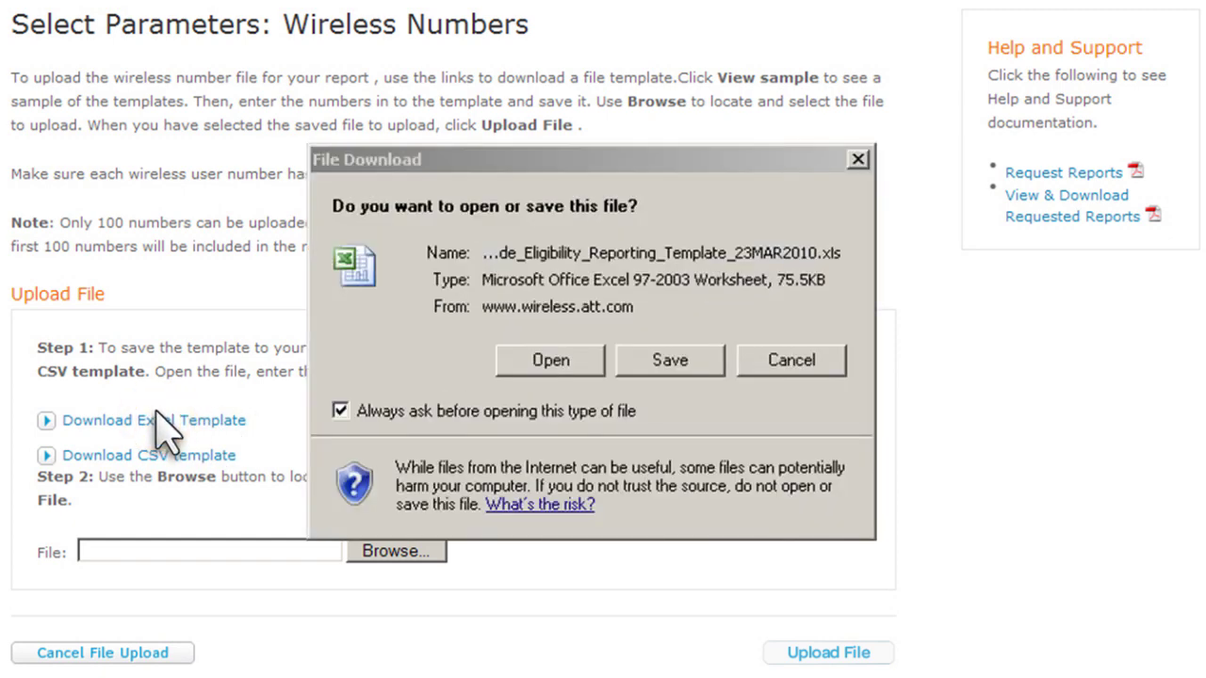
click(556, 360)
click(555, 492)
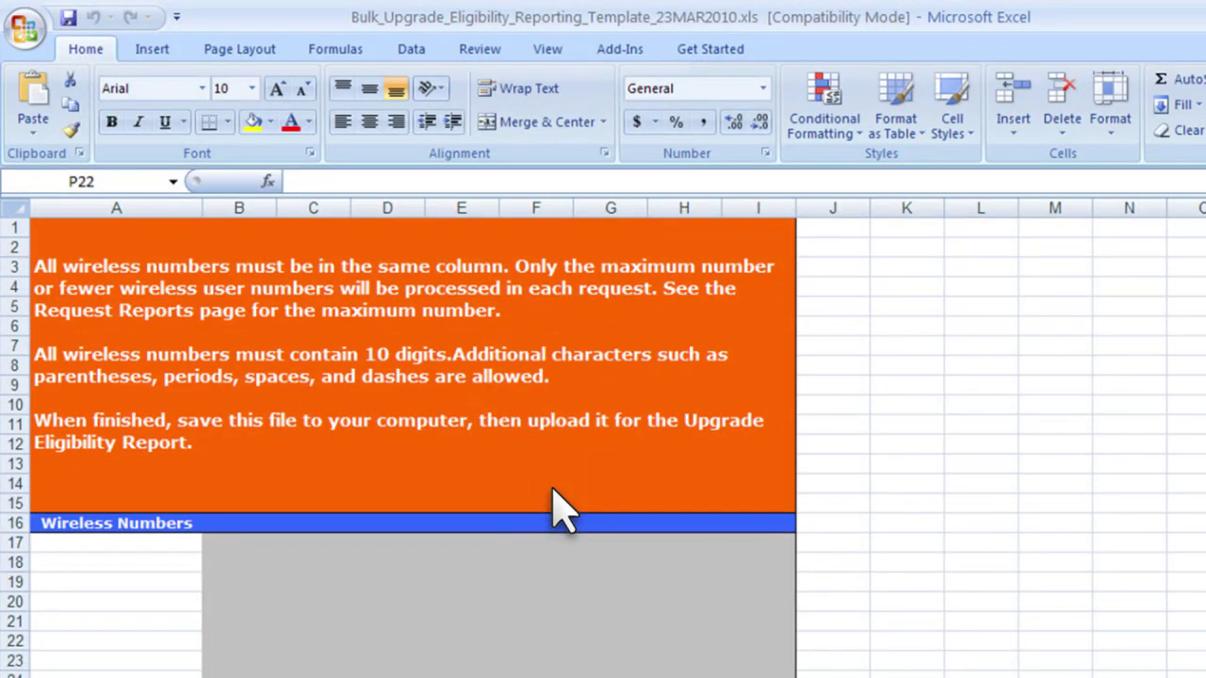
text(330-555-1111)
key(Return)
text((330)555-2222)
key(Return)
text(330 555 3333)
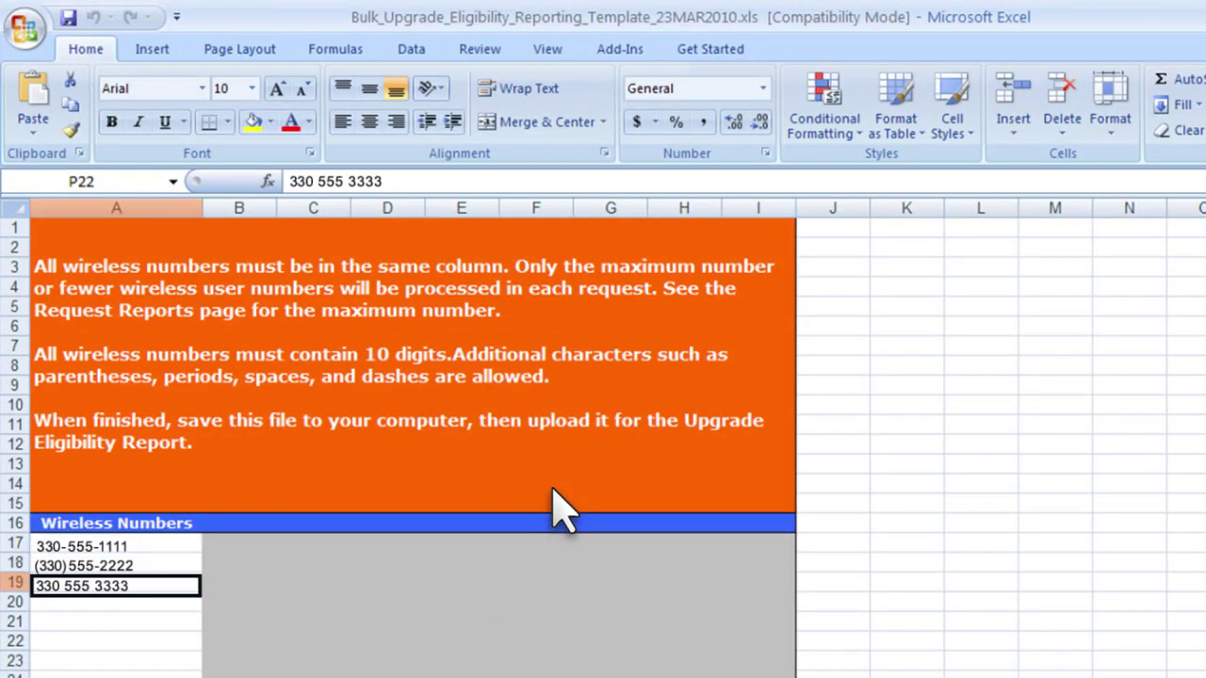
key(Return)
text(330 555 4444)
key(Return)
text(3305555555)
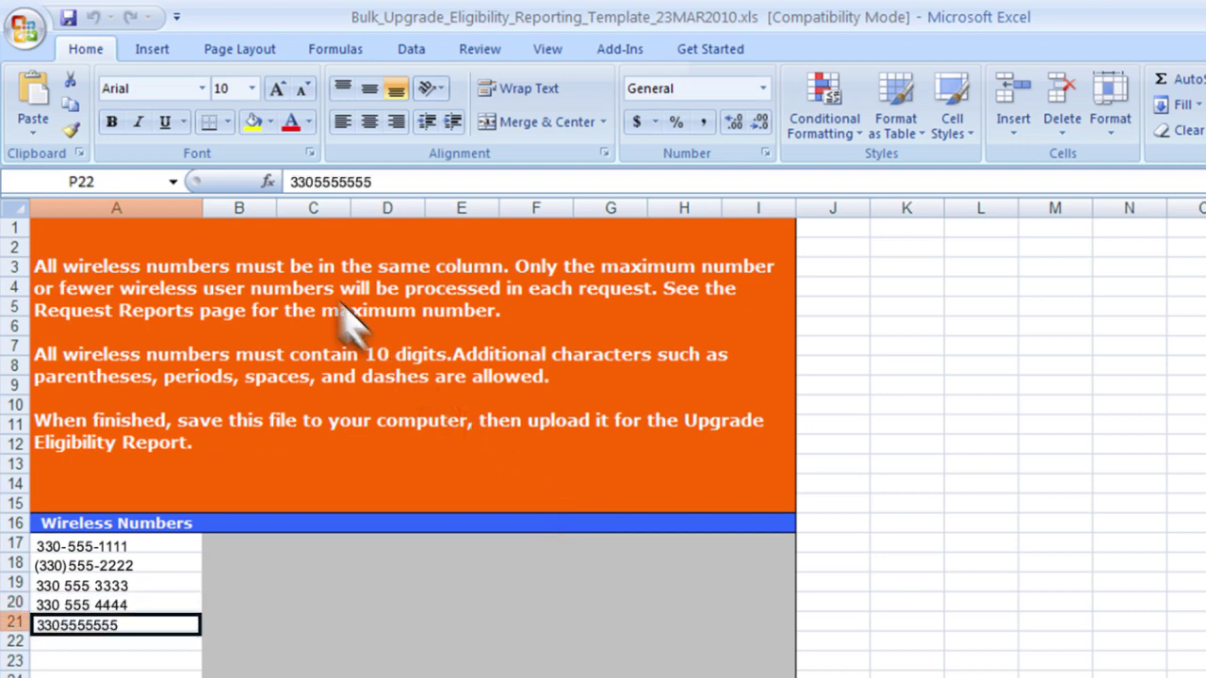
Save the template as spreadsheet_wn_1.xls in Excel 97-2003 format.
click(27, 30)
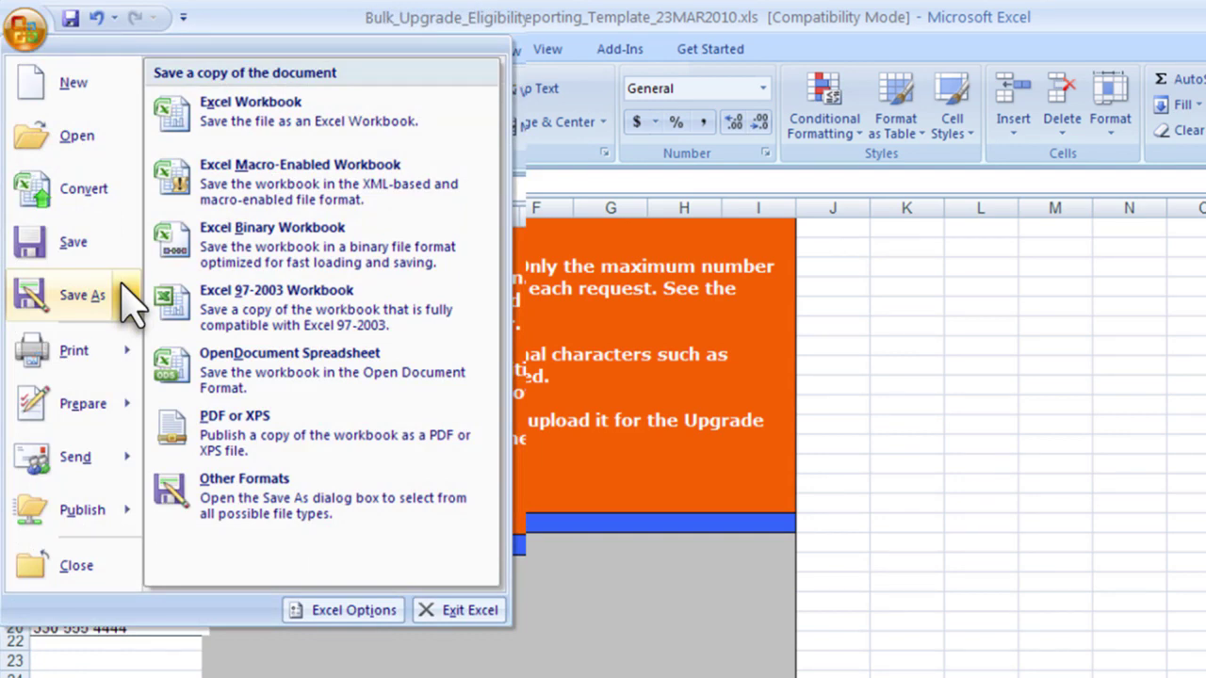
click(170, 299)
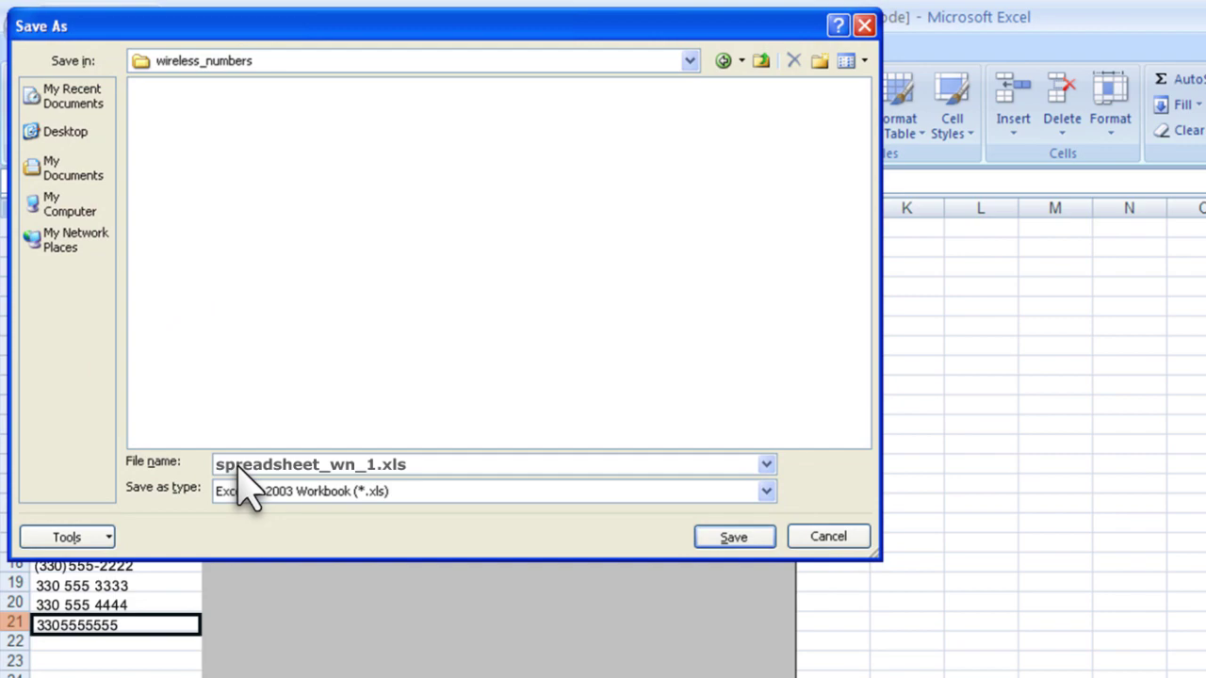
click(740, 537)
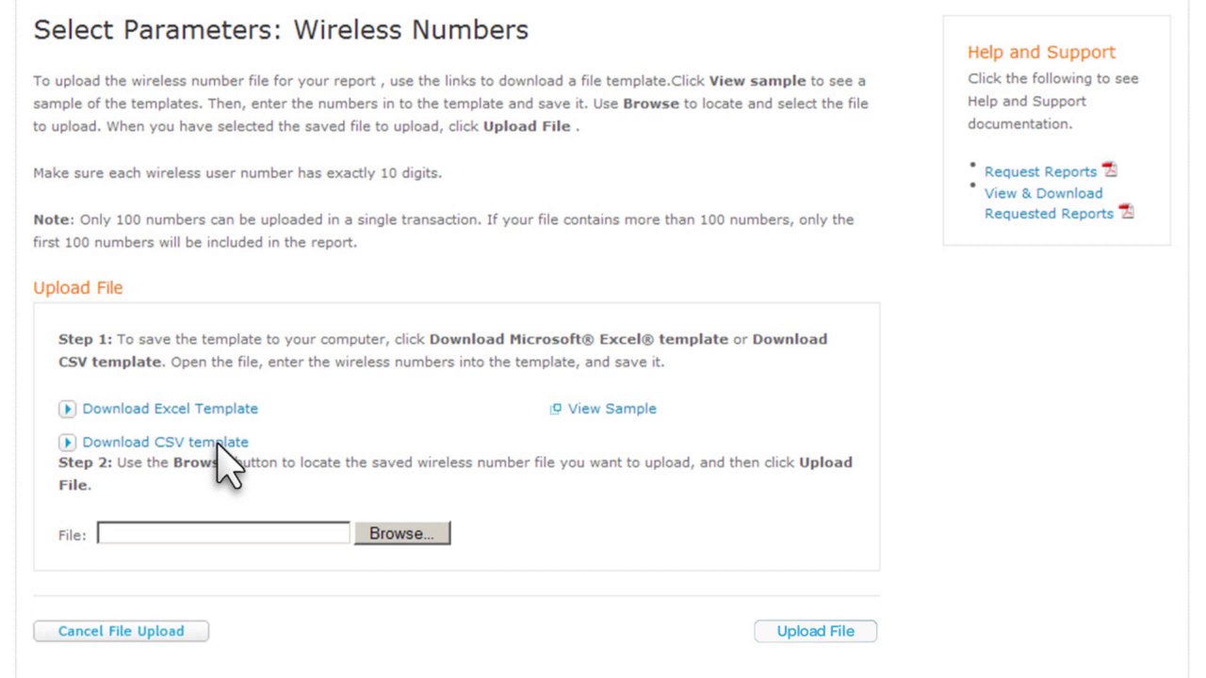
Upload spreadsheet_wn_1.xls, choose Microsoft Excel (XLS) output, and continue to report naming.
click(410, 534)
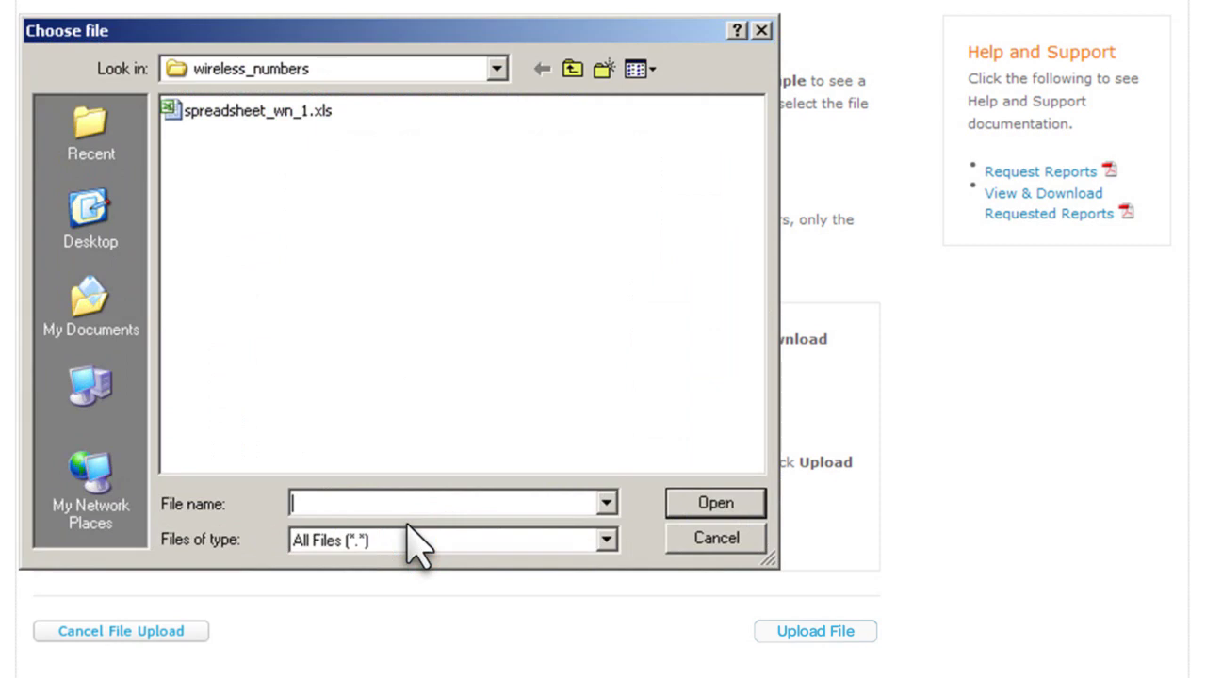
click(330, 110)
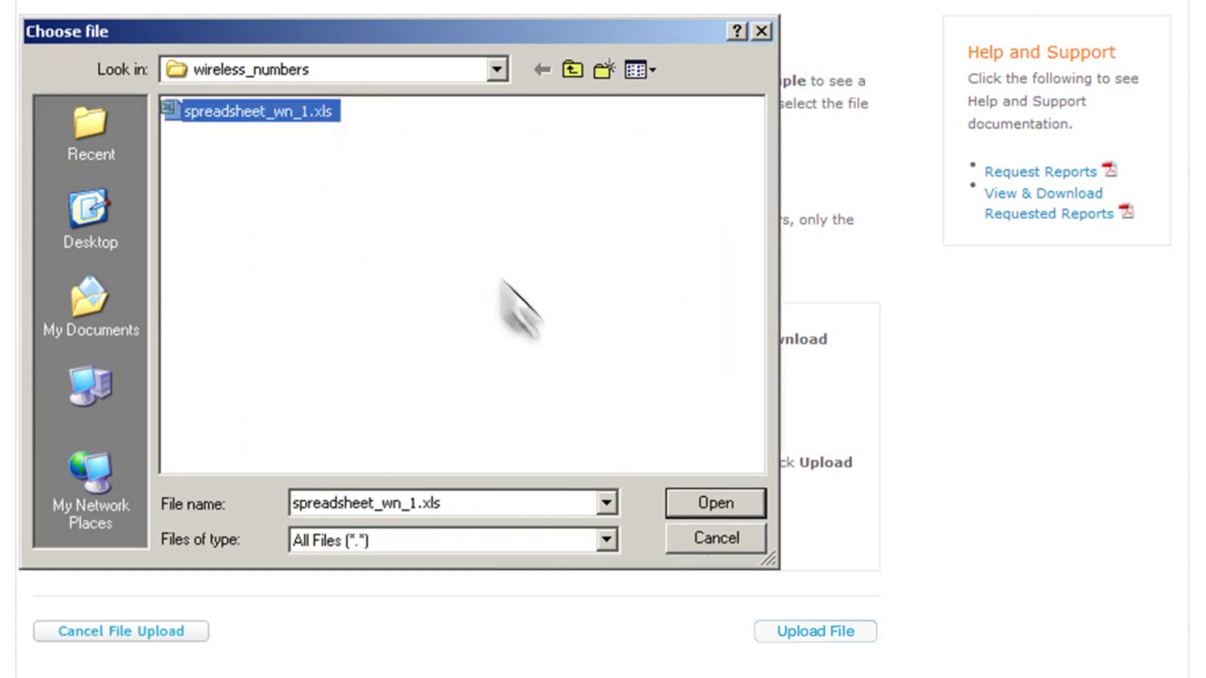
click(716, 503)
click(818, 631)
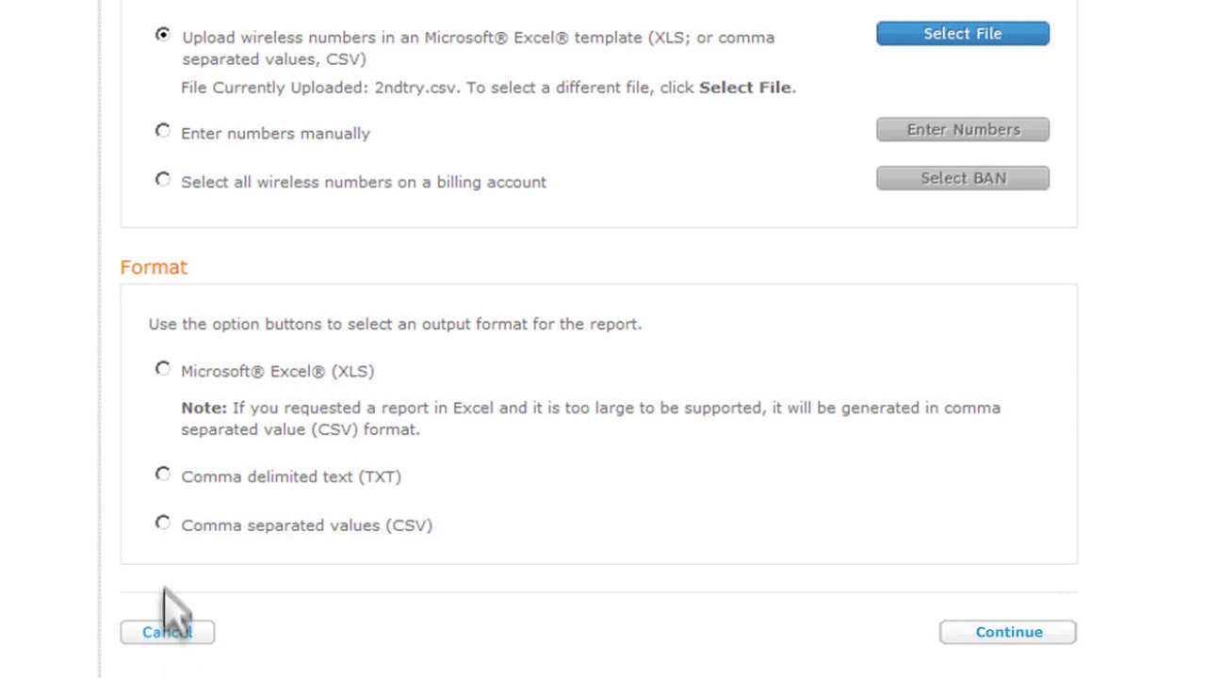
click(164, 370)
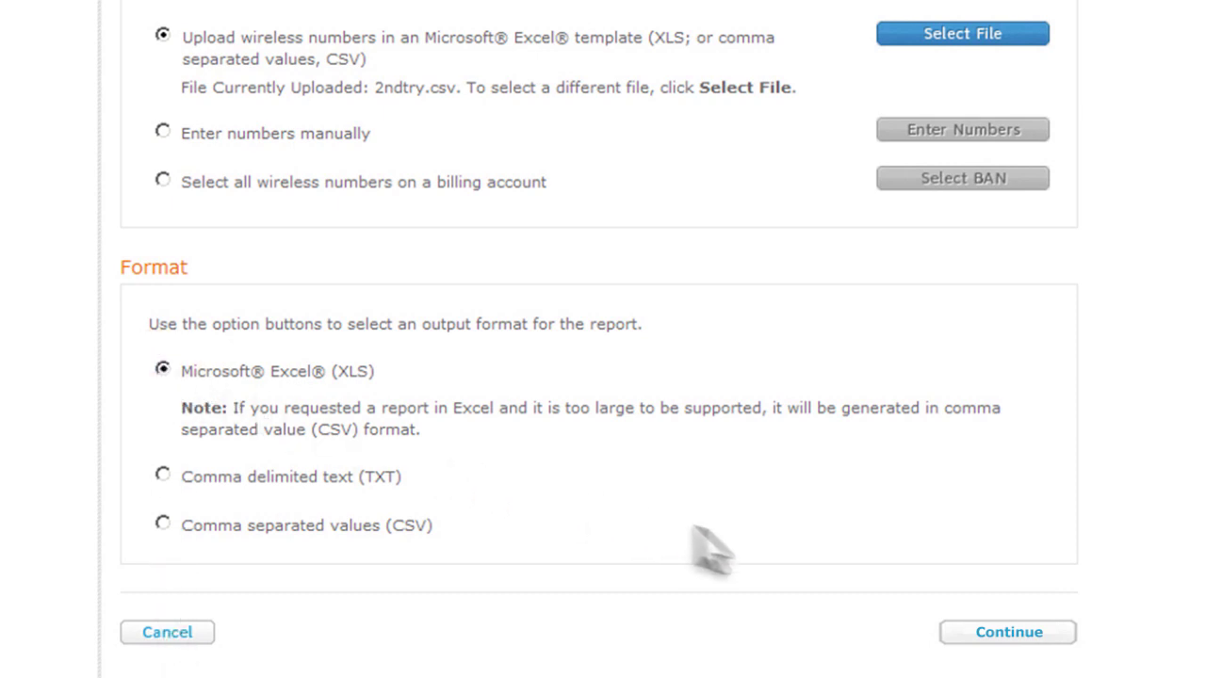
click(1009, 636)
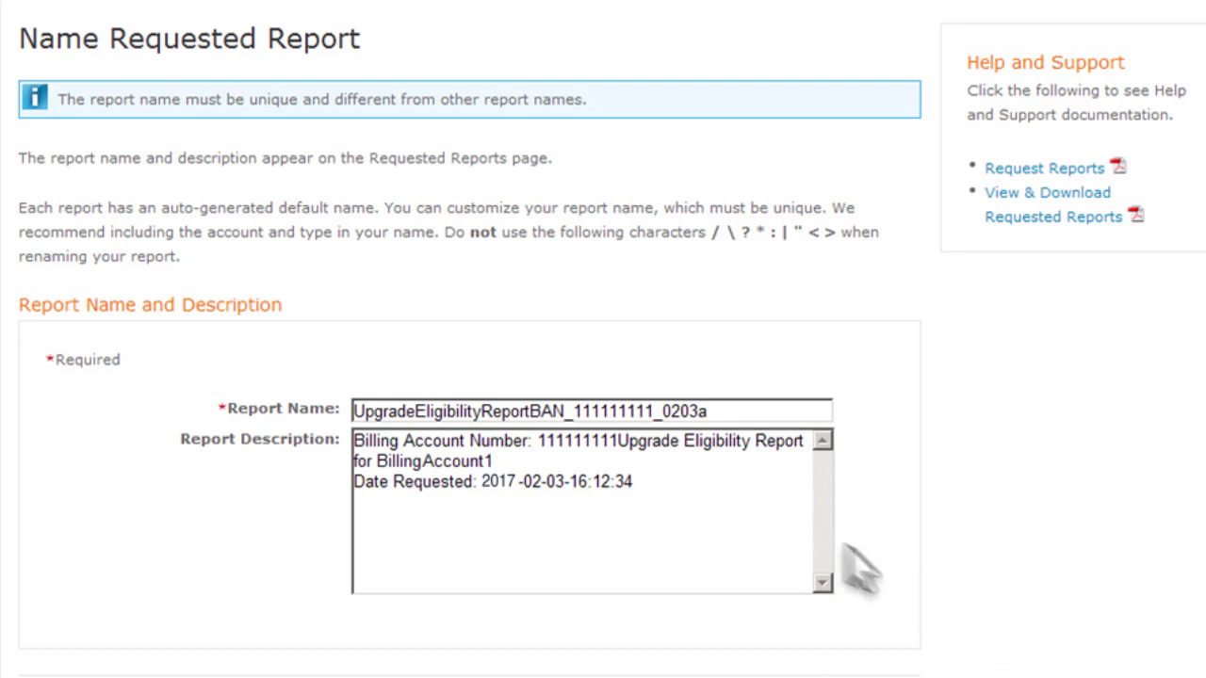
Name the report 'UpgradeEligibility NE Ohio' and add 'Akron Office' to its description.
text(NE Ohio)
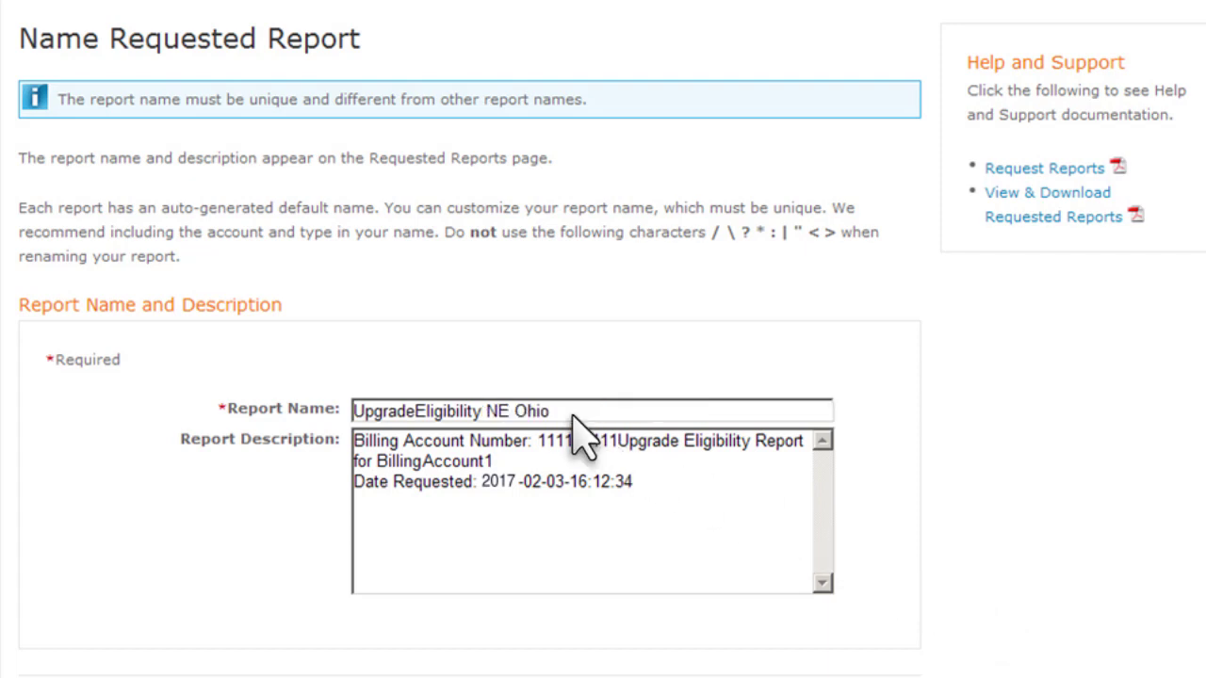
click(493, 511)
key(Return)
text(Akron Office)
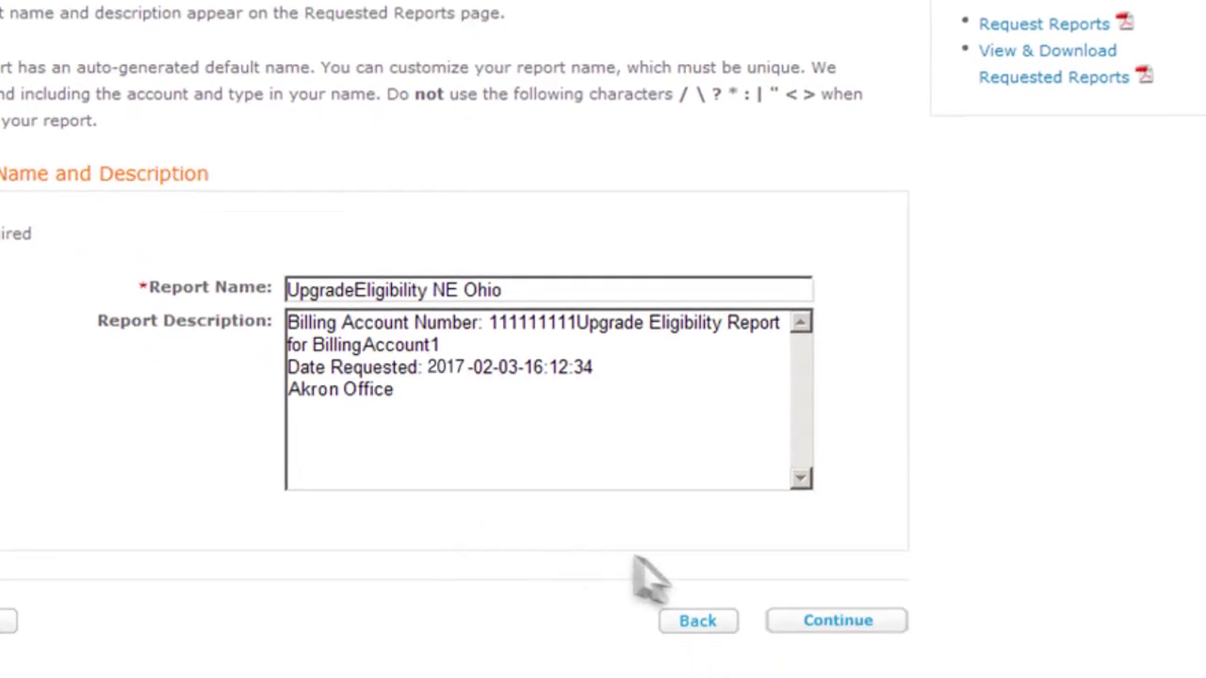
Review the request details and submit the report request.
click(837, 627)
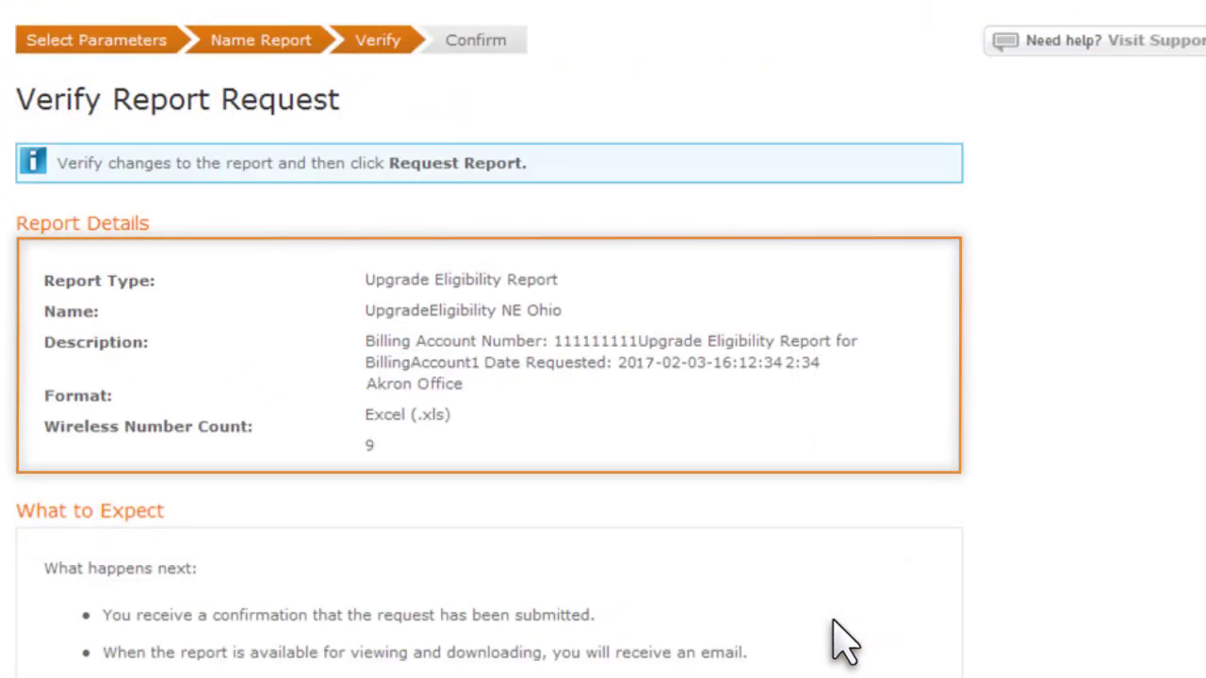
scroll(843, 644, down, 3)
scroll(835, 622, down, 4)
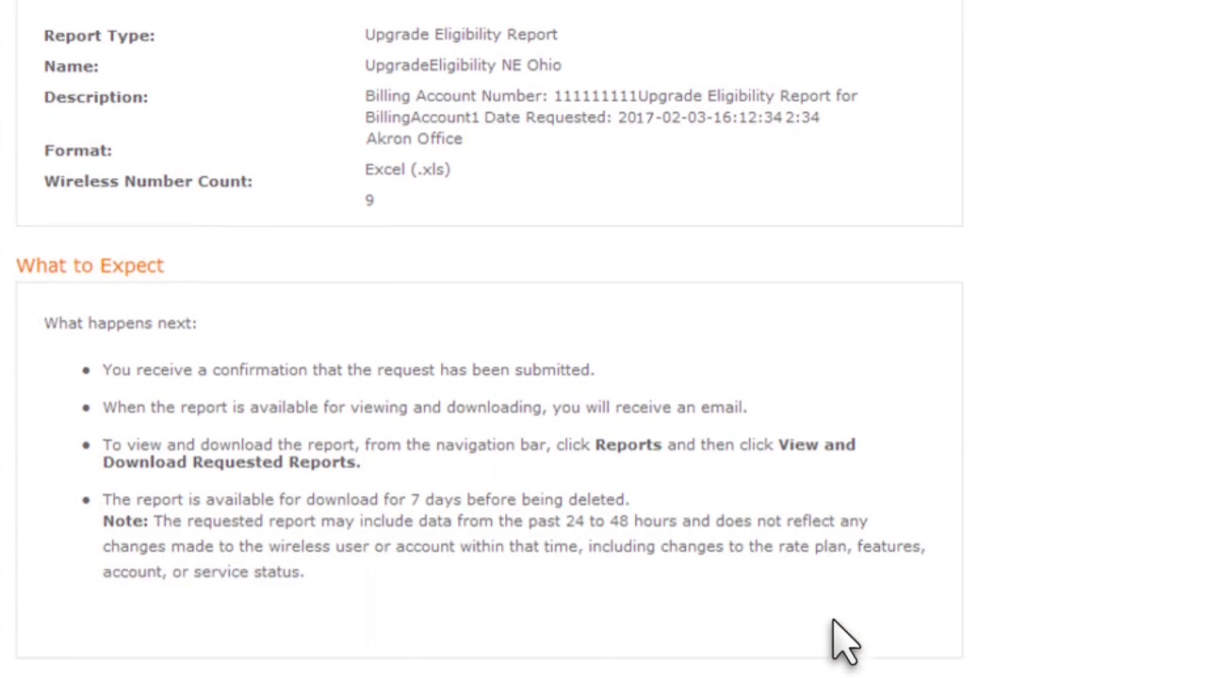
click(834, 624)
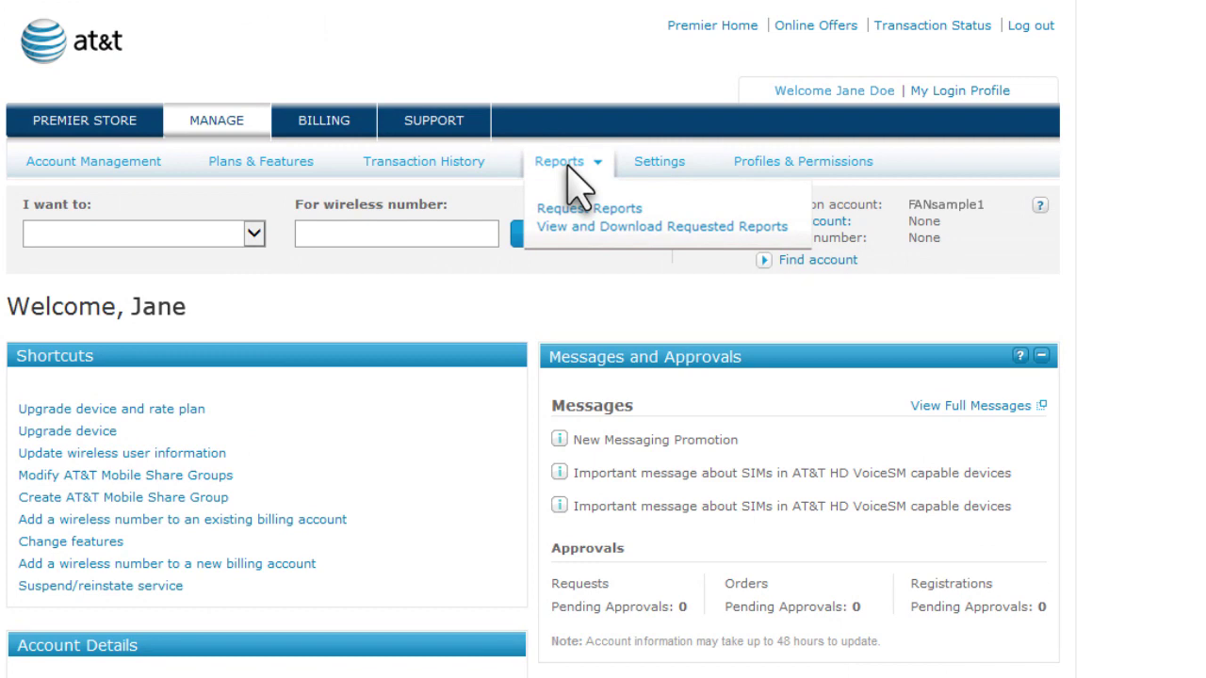
Open the first requested Upgrade Eligibility report from View and Download Requested Reports in Excel.
click(603, 226)
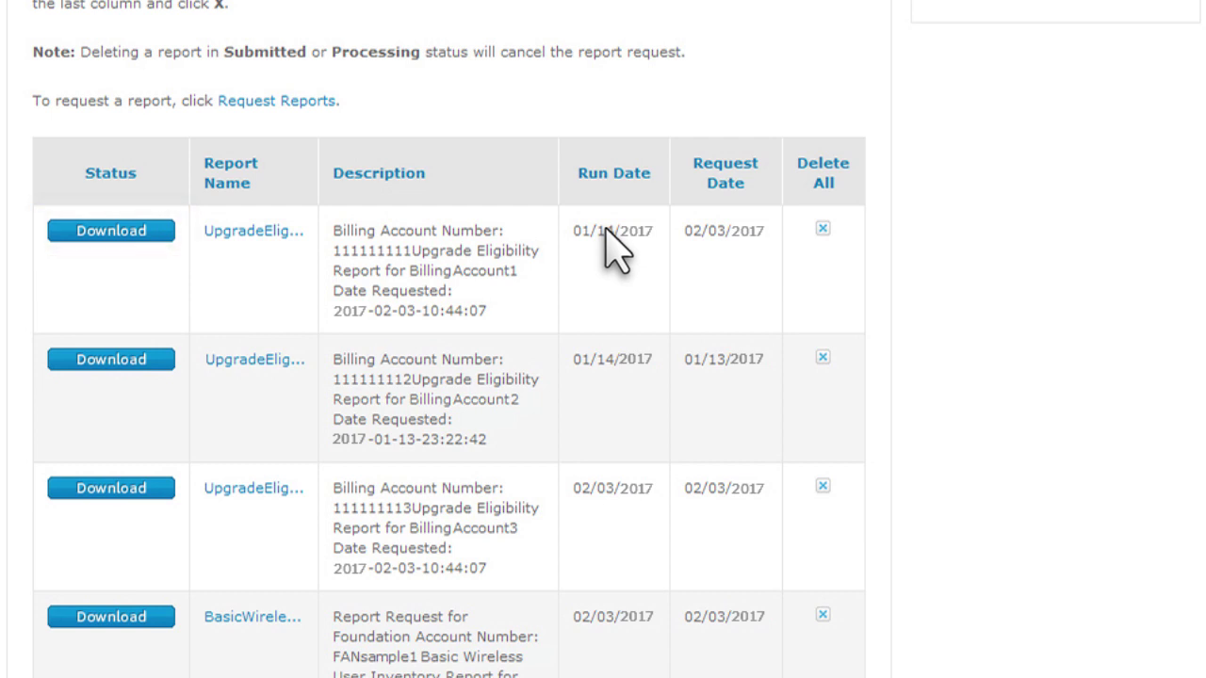
click(124, 236)
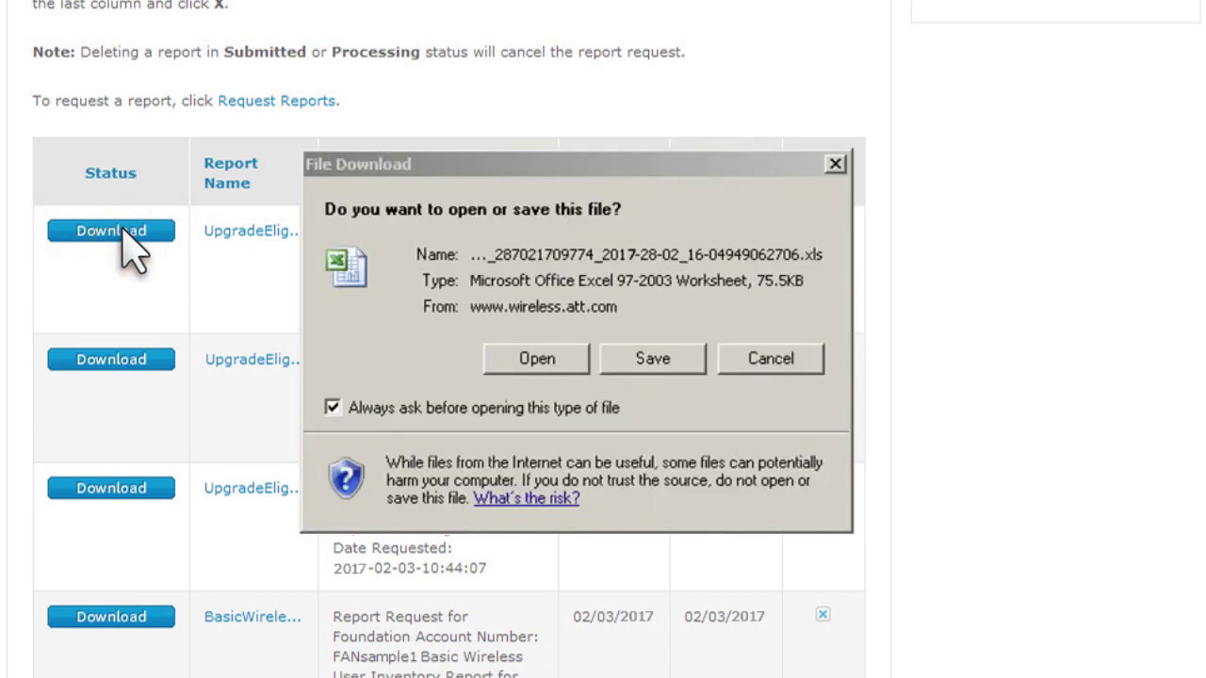
click(552, 356)
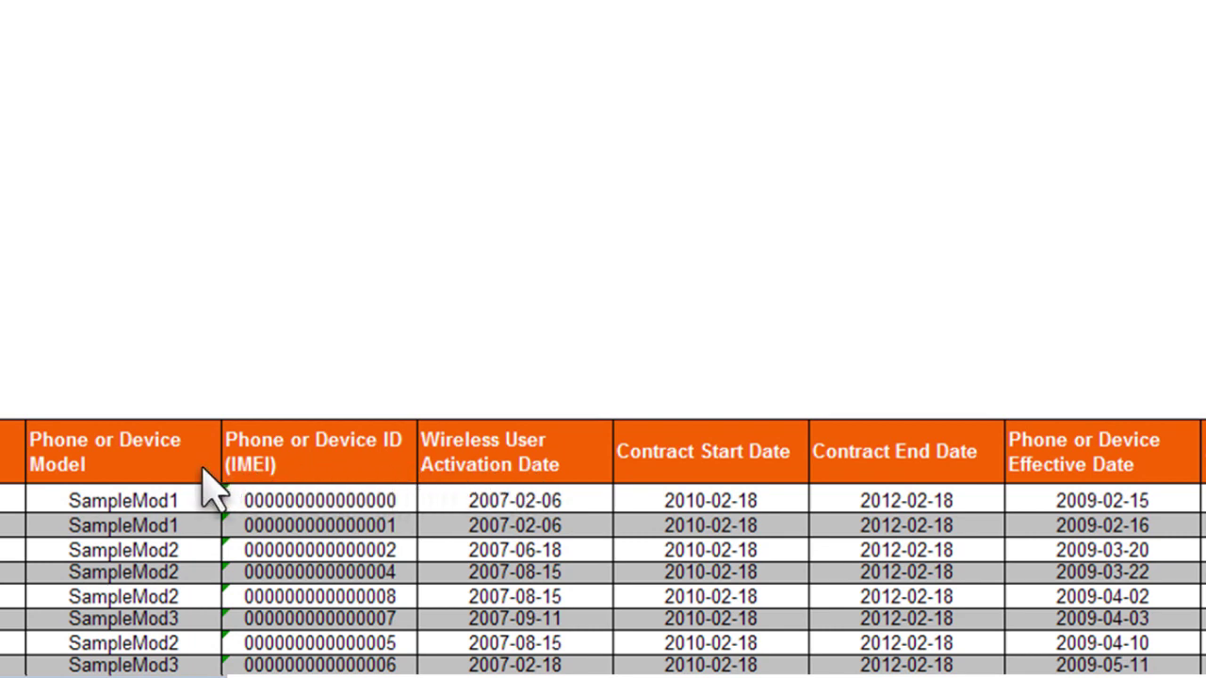
Scroll back to the Wireless Number column and select its first number.
scroll(212, 490, left, 10)
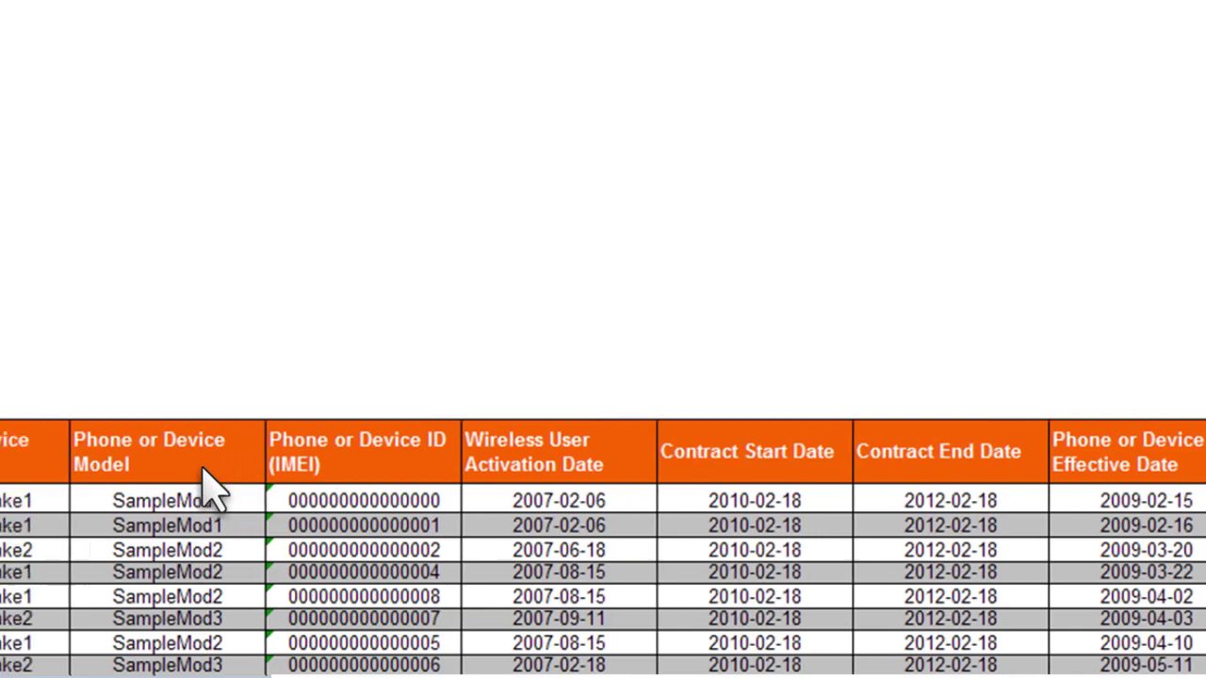
scroll(469, 509, left, 5)
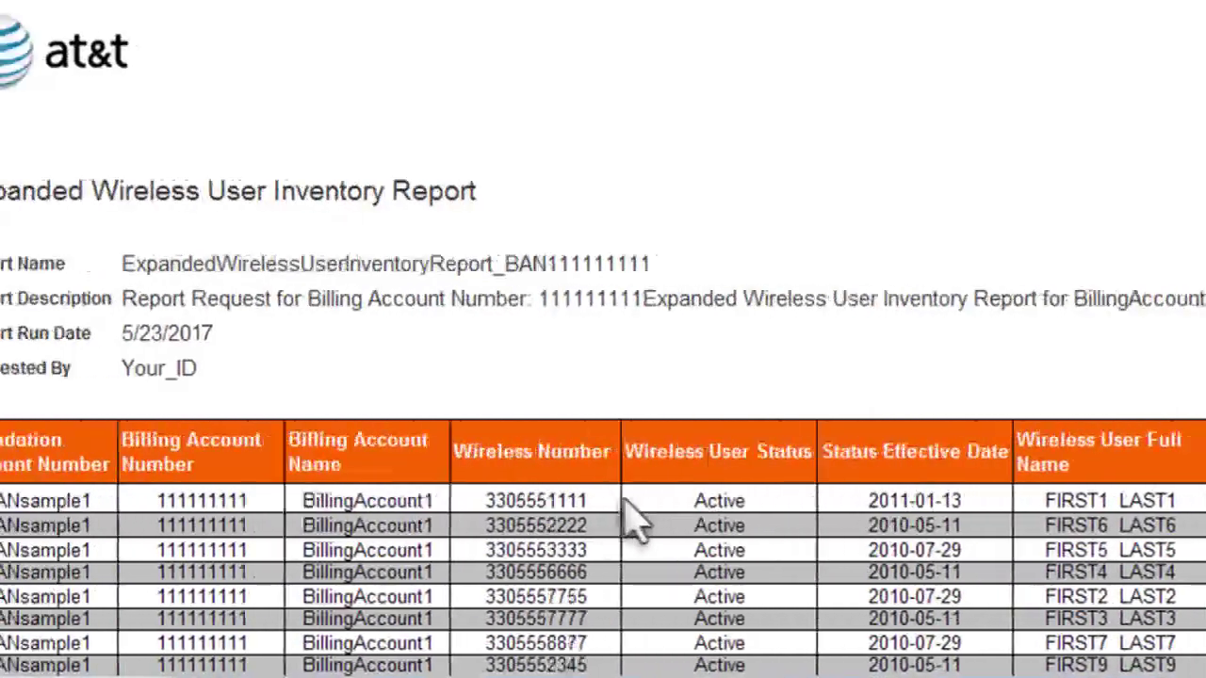
click(660, 508)
Paste the report's first three wireless numbers into Premier's manual entry list.
drag(664, 532, 669, 575)
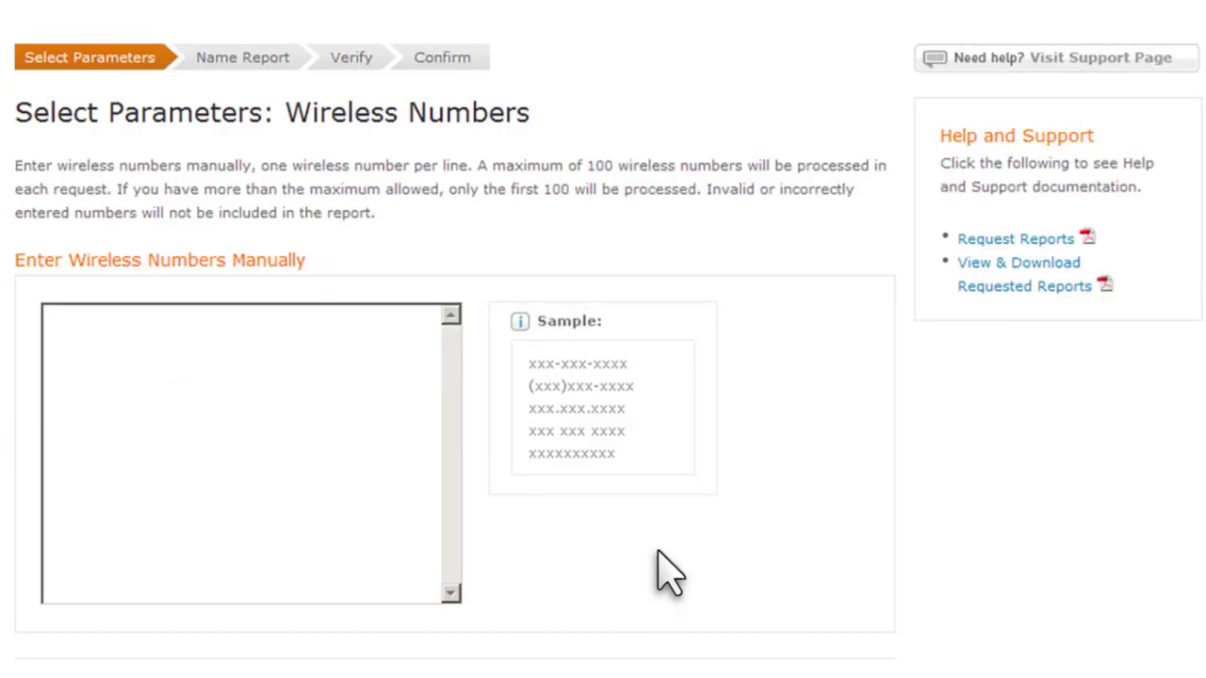
click(247, 370)
key(ctrl+v)
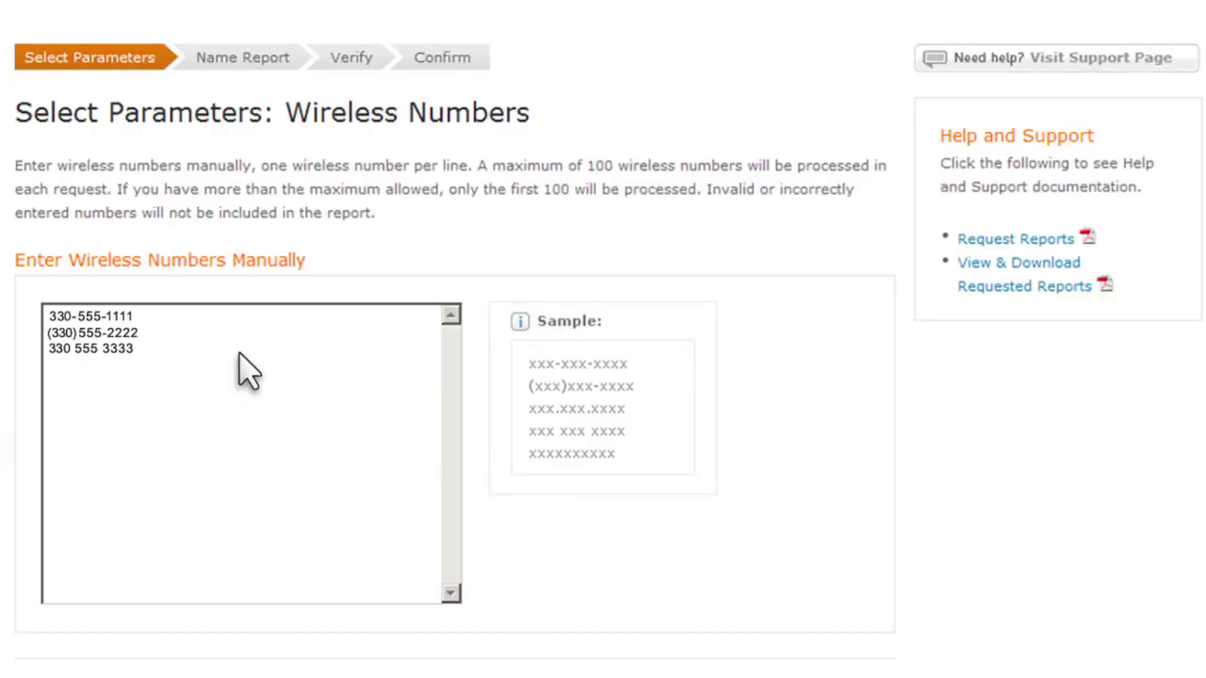